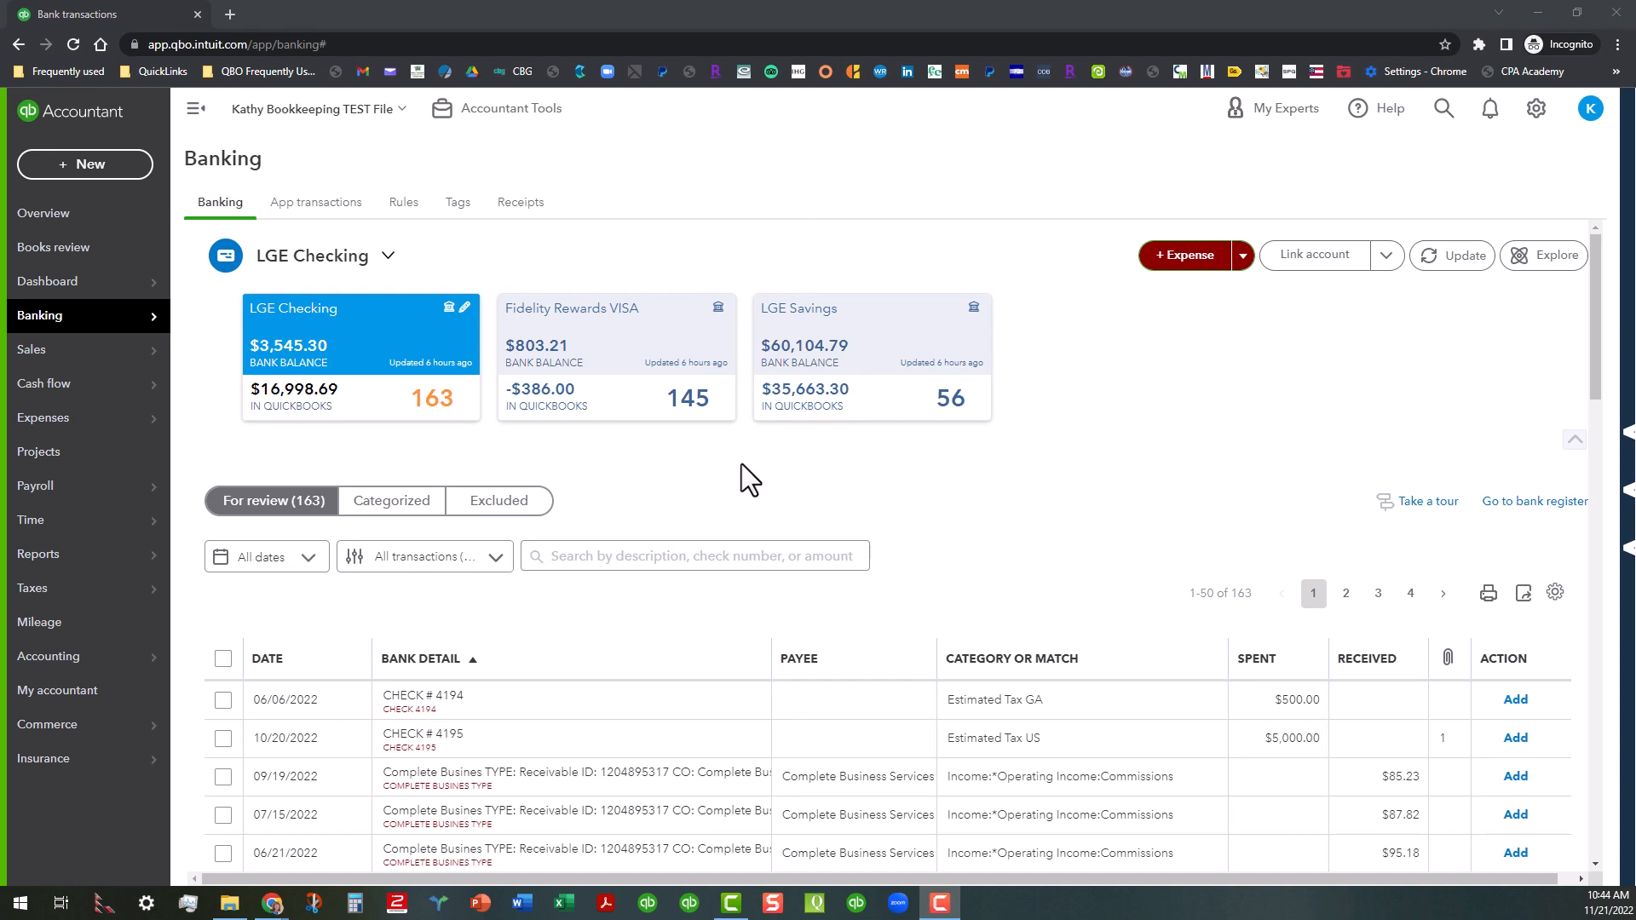
{"action": "scroll", "coordinate": [742, 467], "scroll_direction": "down", "scroll_amount": 1}
{"action": "scroll", "coordinate": [730, 468], "scroll_direction": "down", "scroll_amount": 1}
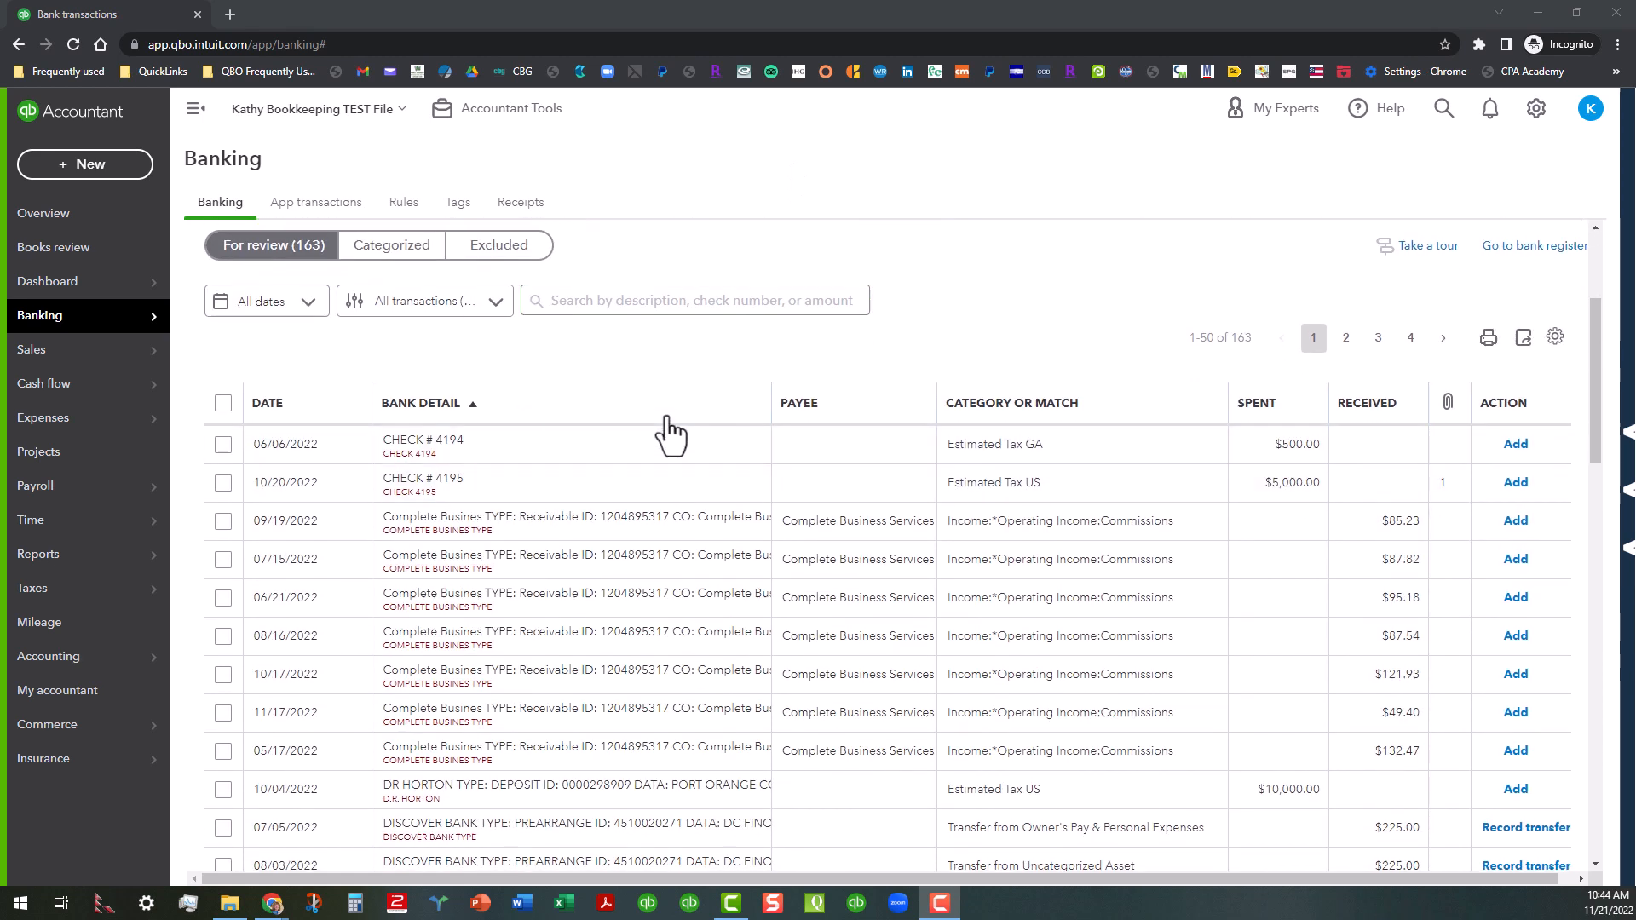
{"action": "scroll", "coordinate": [671, 436], "scroll_direction": "down", "scroll_amount": 1}
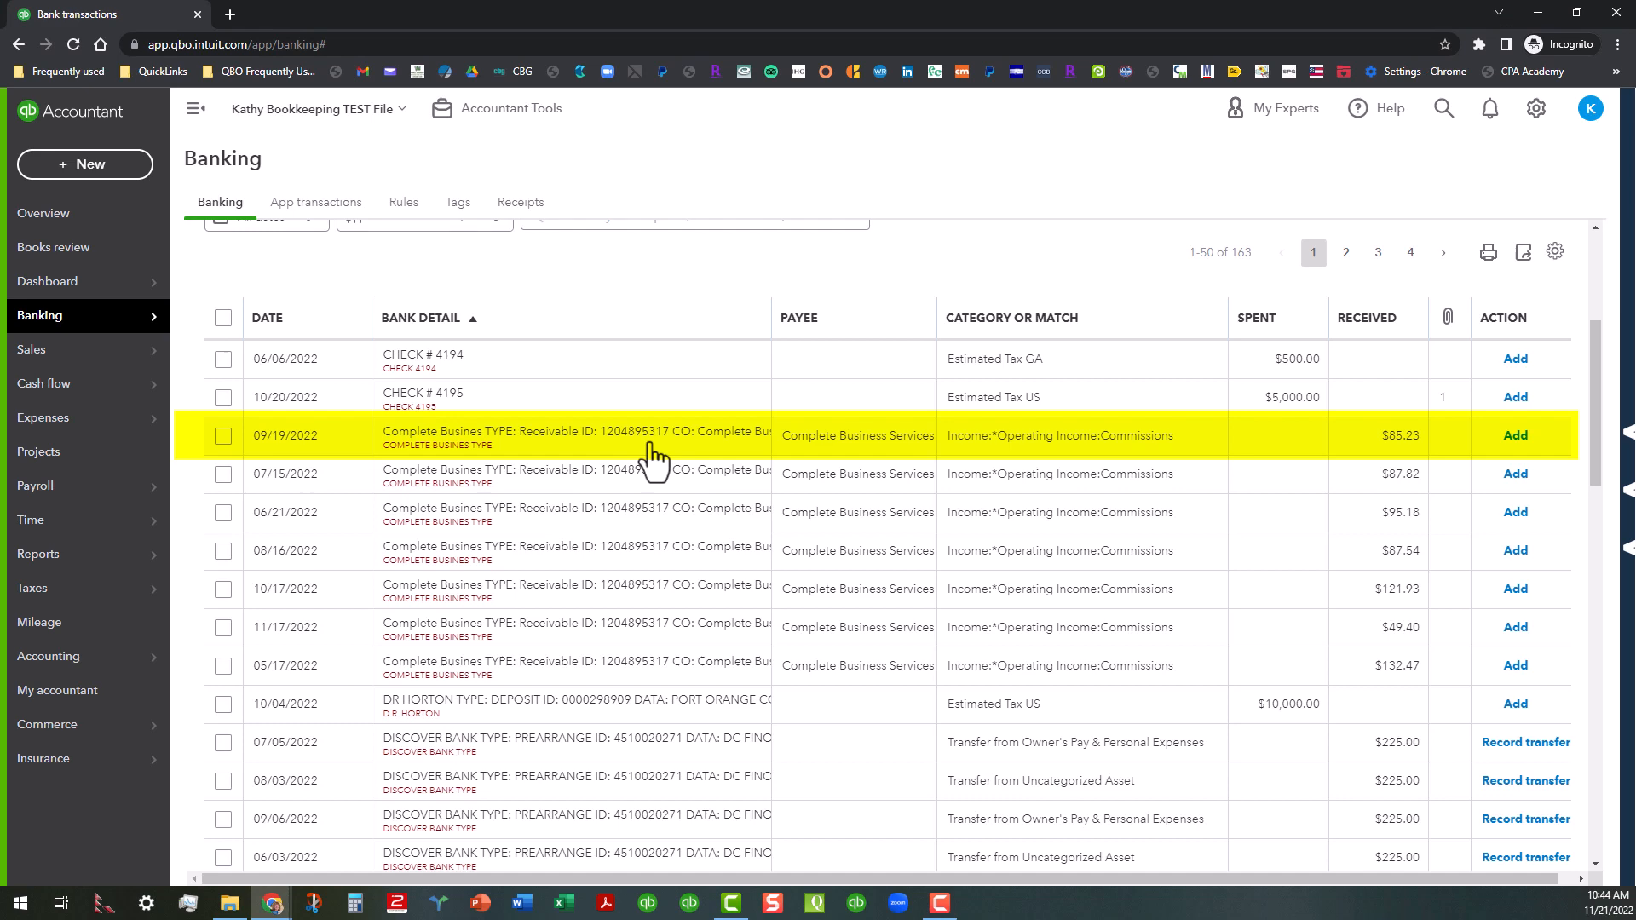
Expand the 09/19/2022 Complete Business Services $85.23 deposit row to show its categorize panel.
{"action": "left_click", "coordinate": [655, 458]}
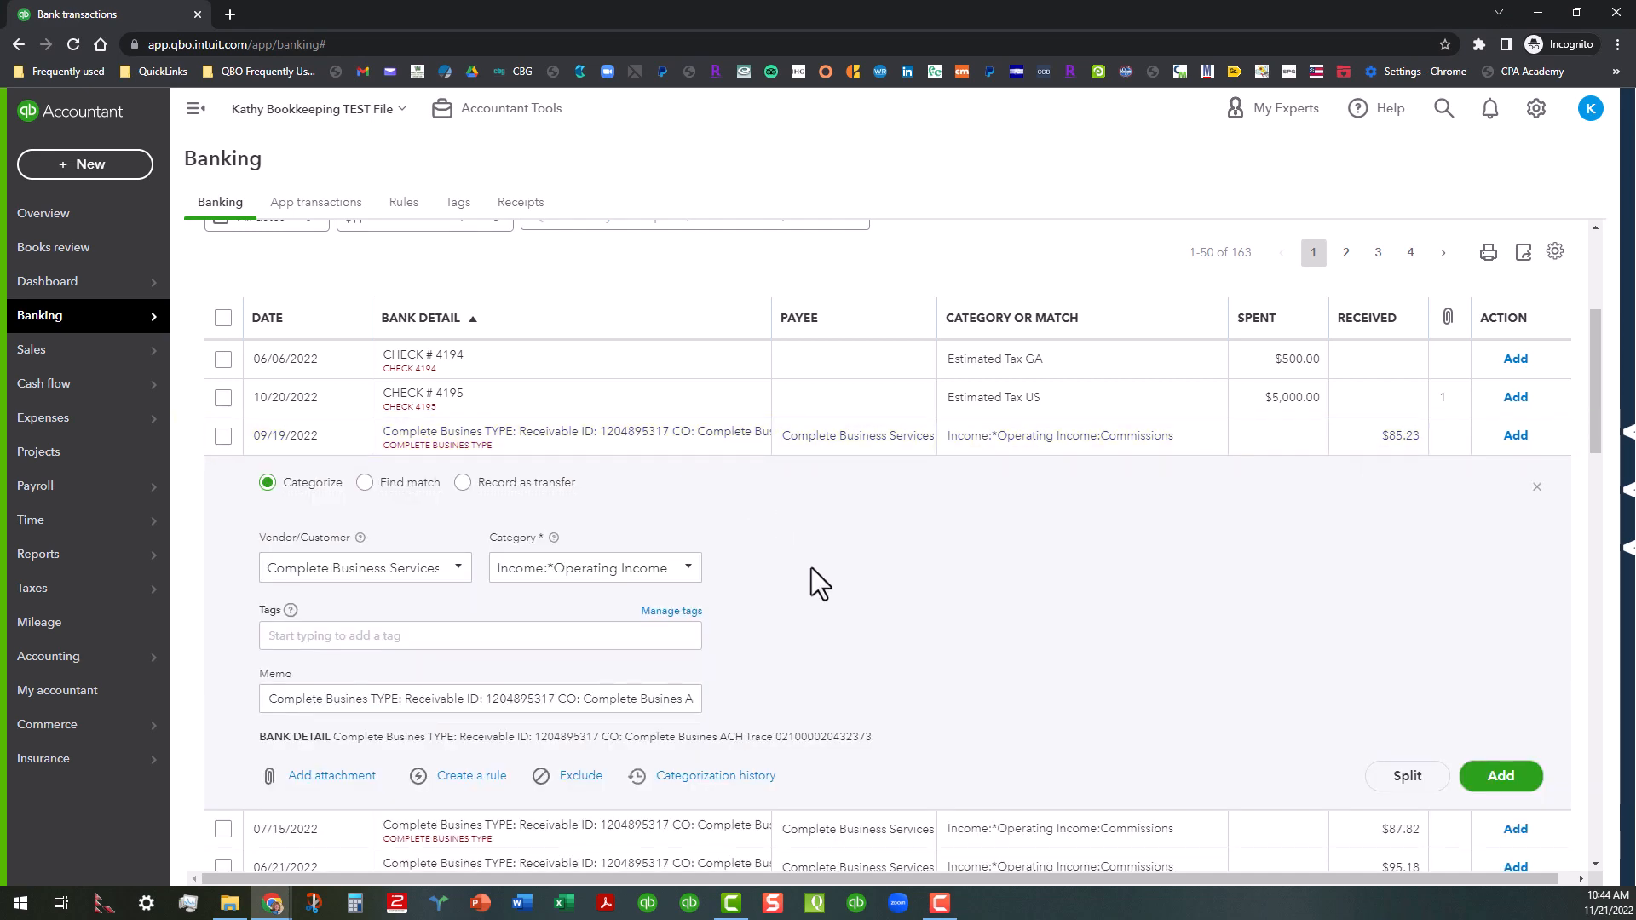
{"action": "scroll", "coordinate": [810, 567], "scroll_direction": "down", "scroll_amount": 1}
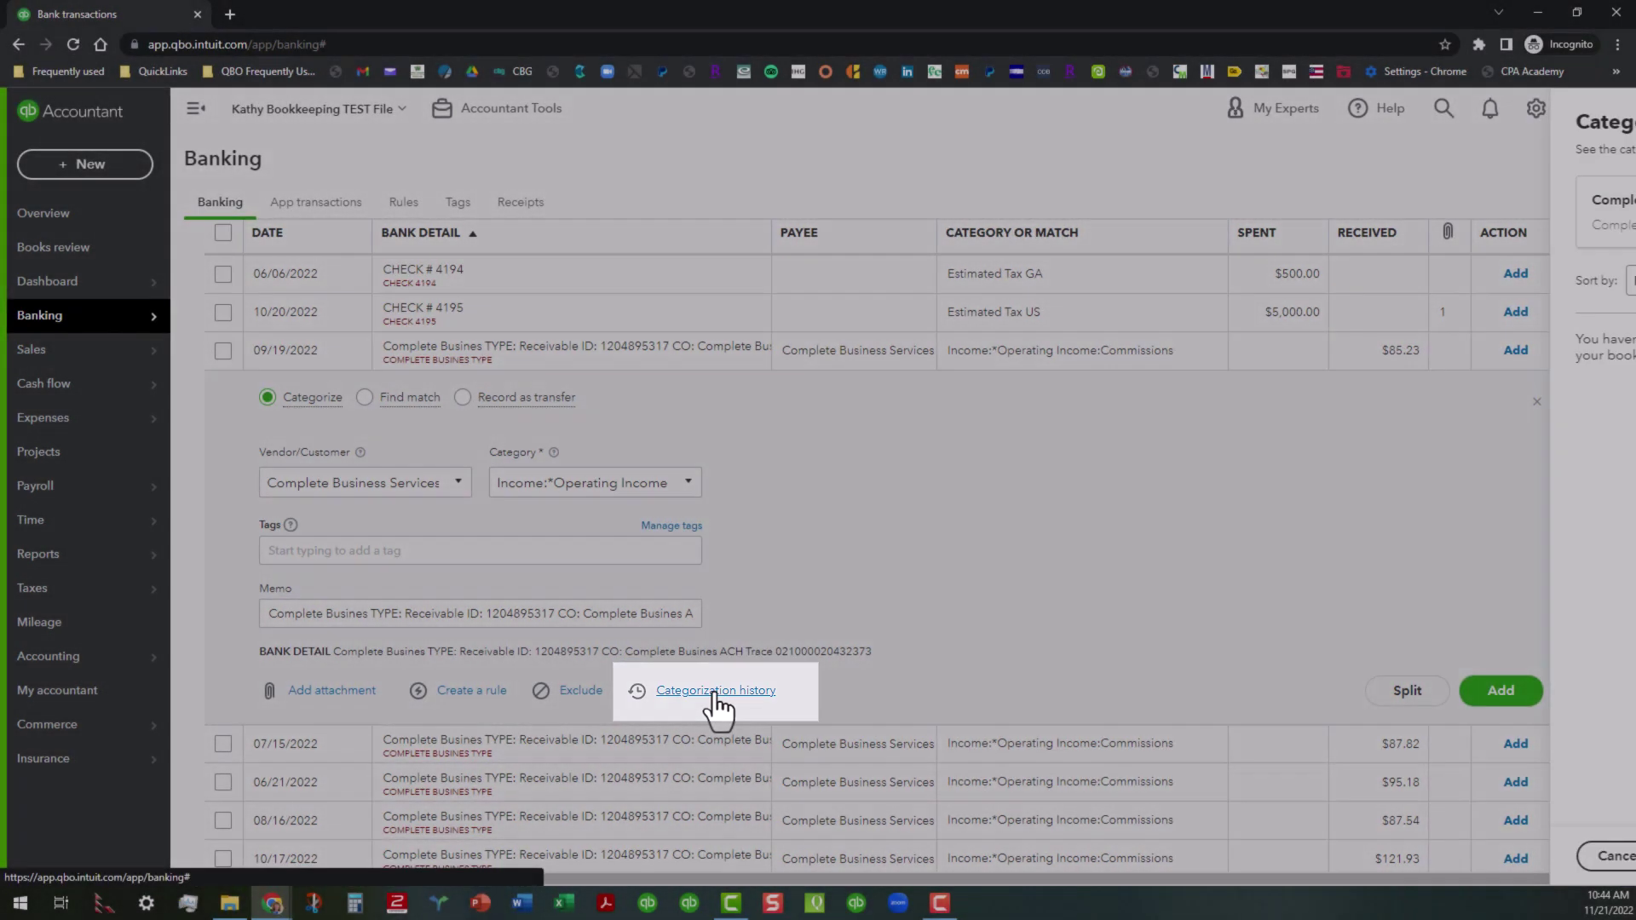
Show the vendor's Categorization history, sorting it by Last used and then back to Most used.
{"action": "left_click", "coordinate": [715, 696]}
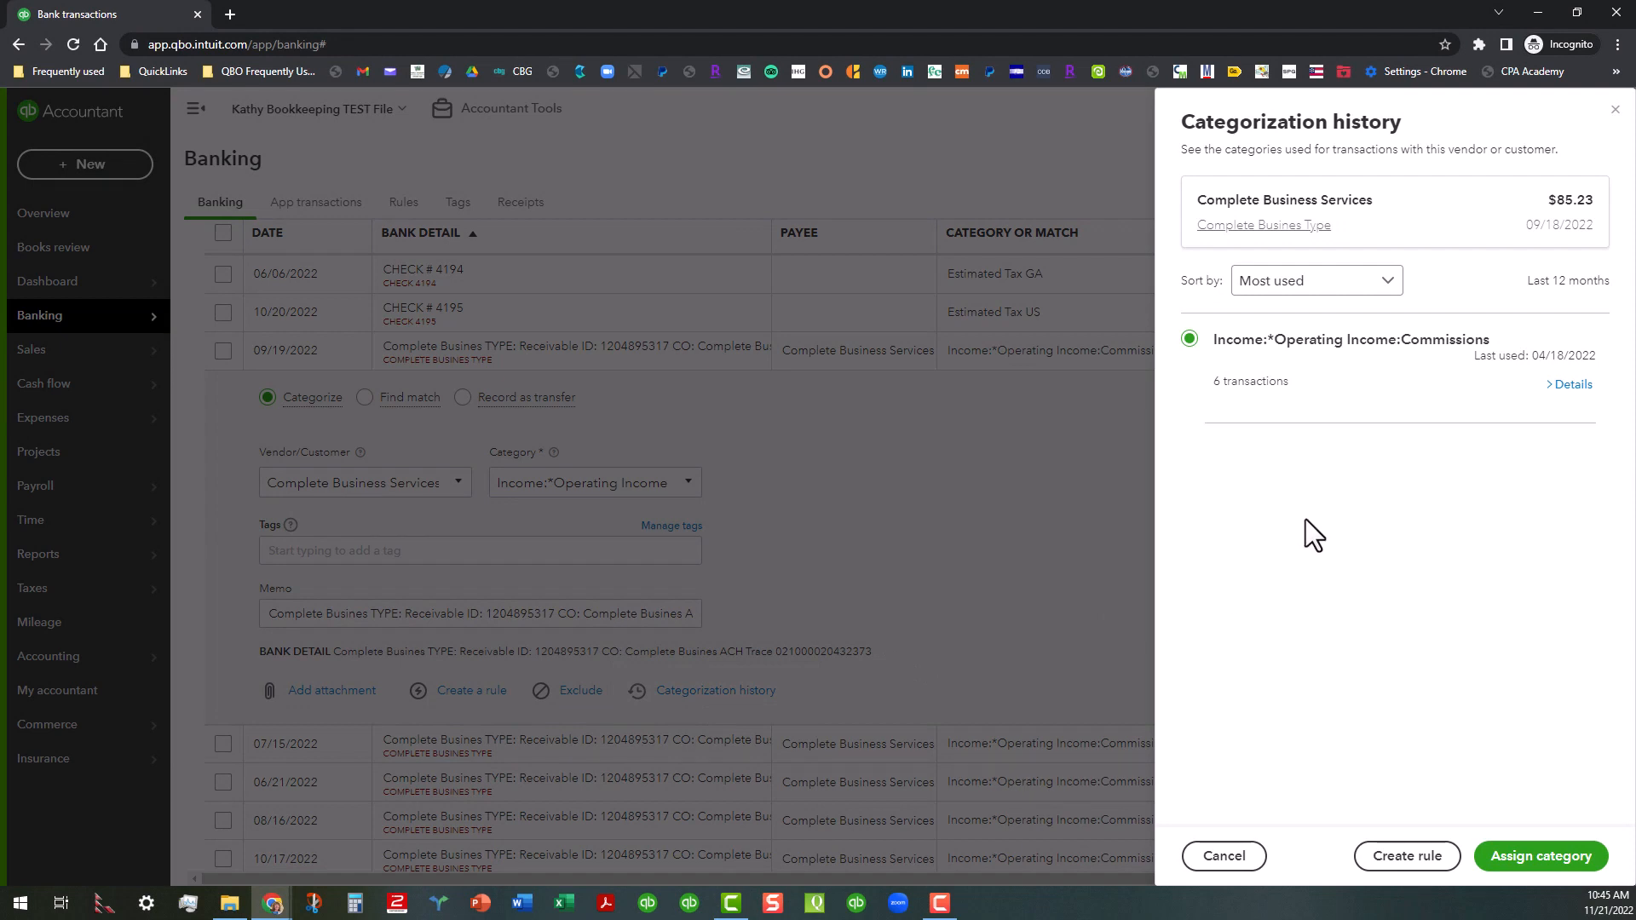
{"action": "left_click", "coordinate": [1391, 294]}
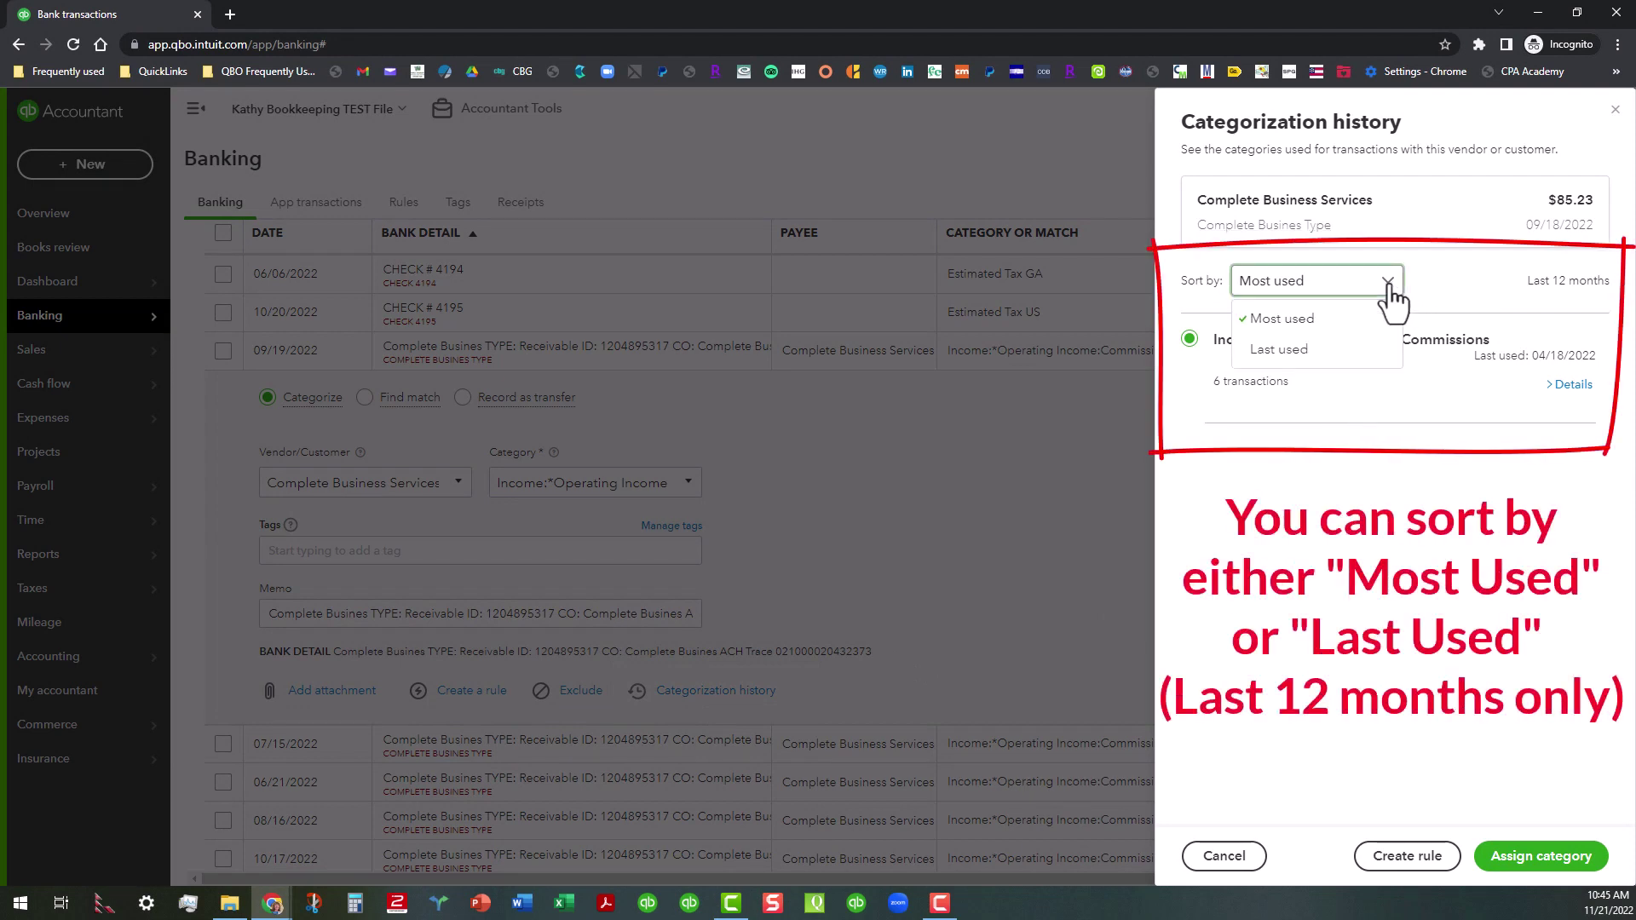
{"action": "left_click", "coordinate": [1349, 358]}
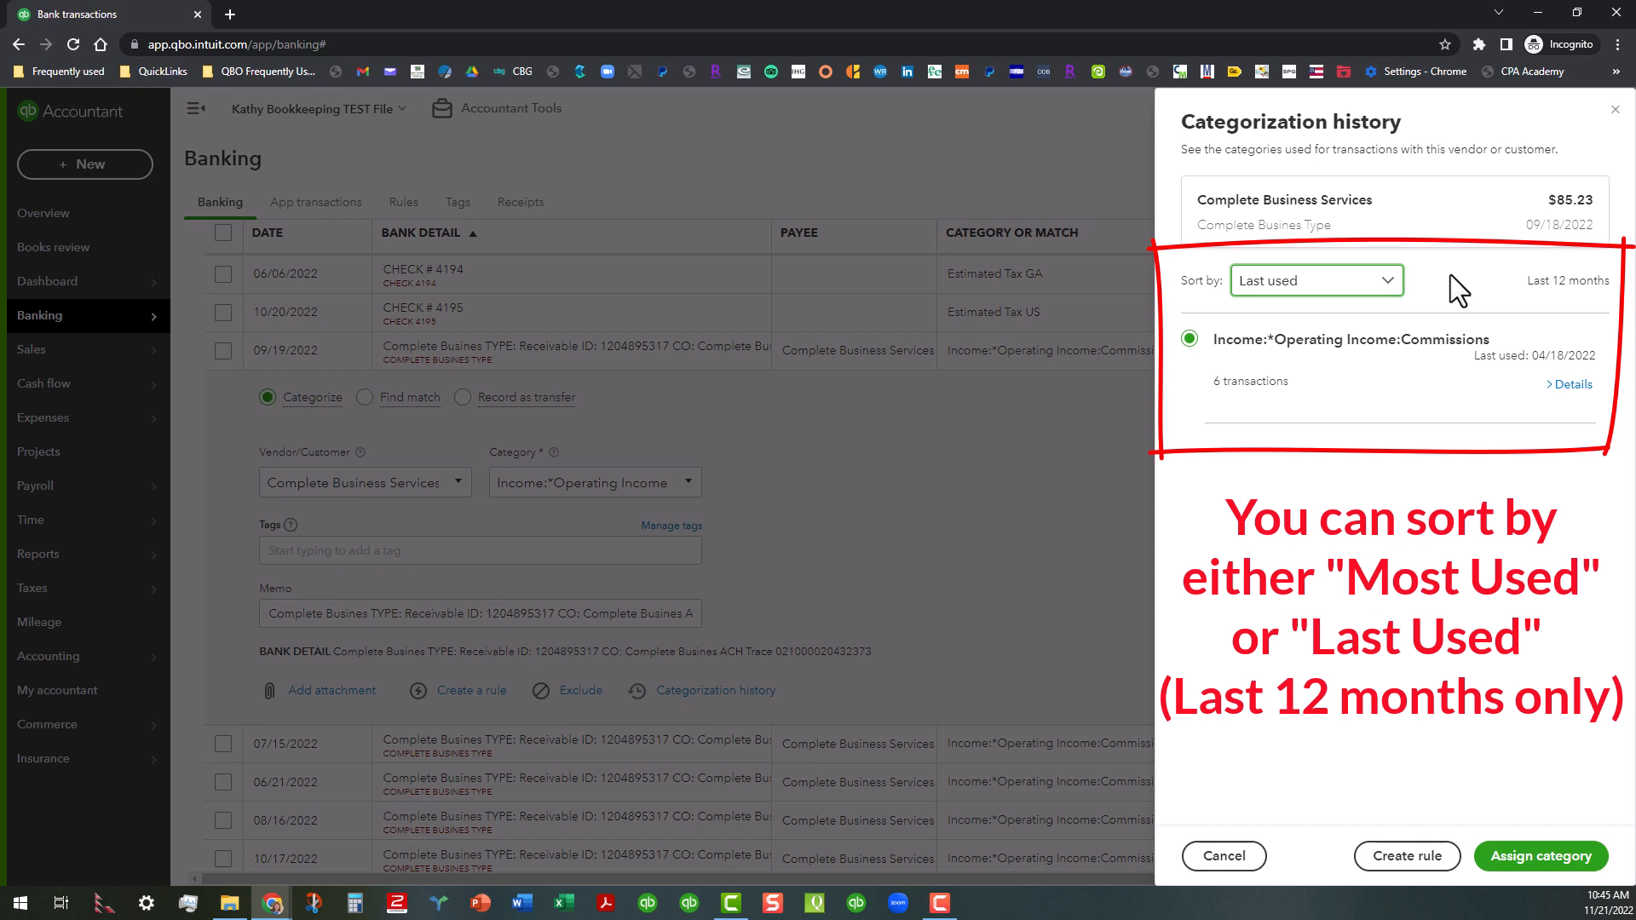
{"action": "left_click", "coordinate": [1386, 284]}
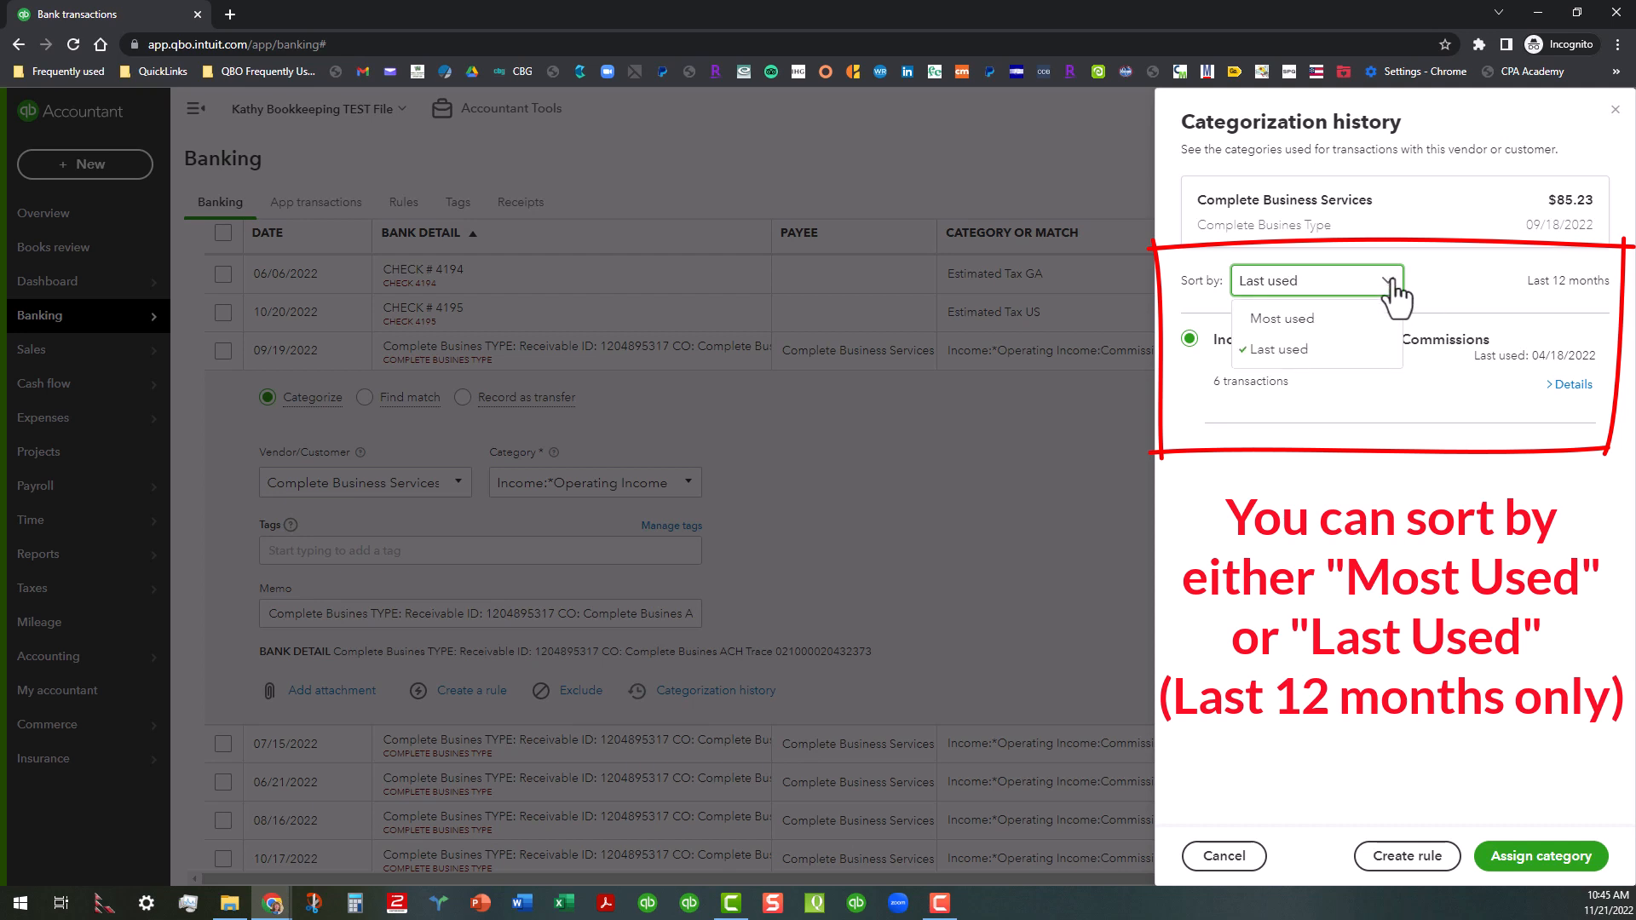
{"action": "left_click", "coordinate": [1342, 321]}
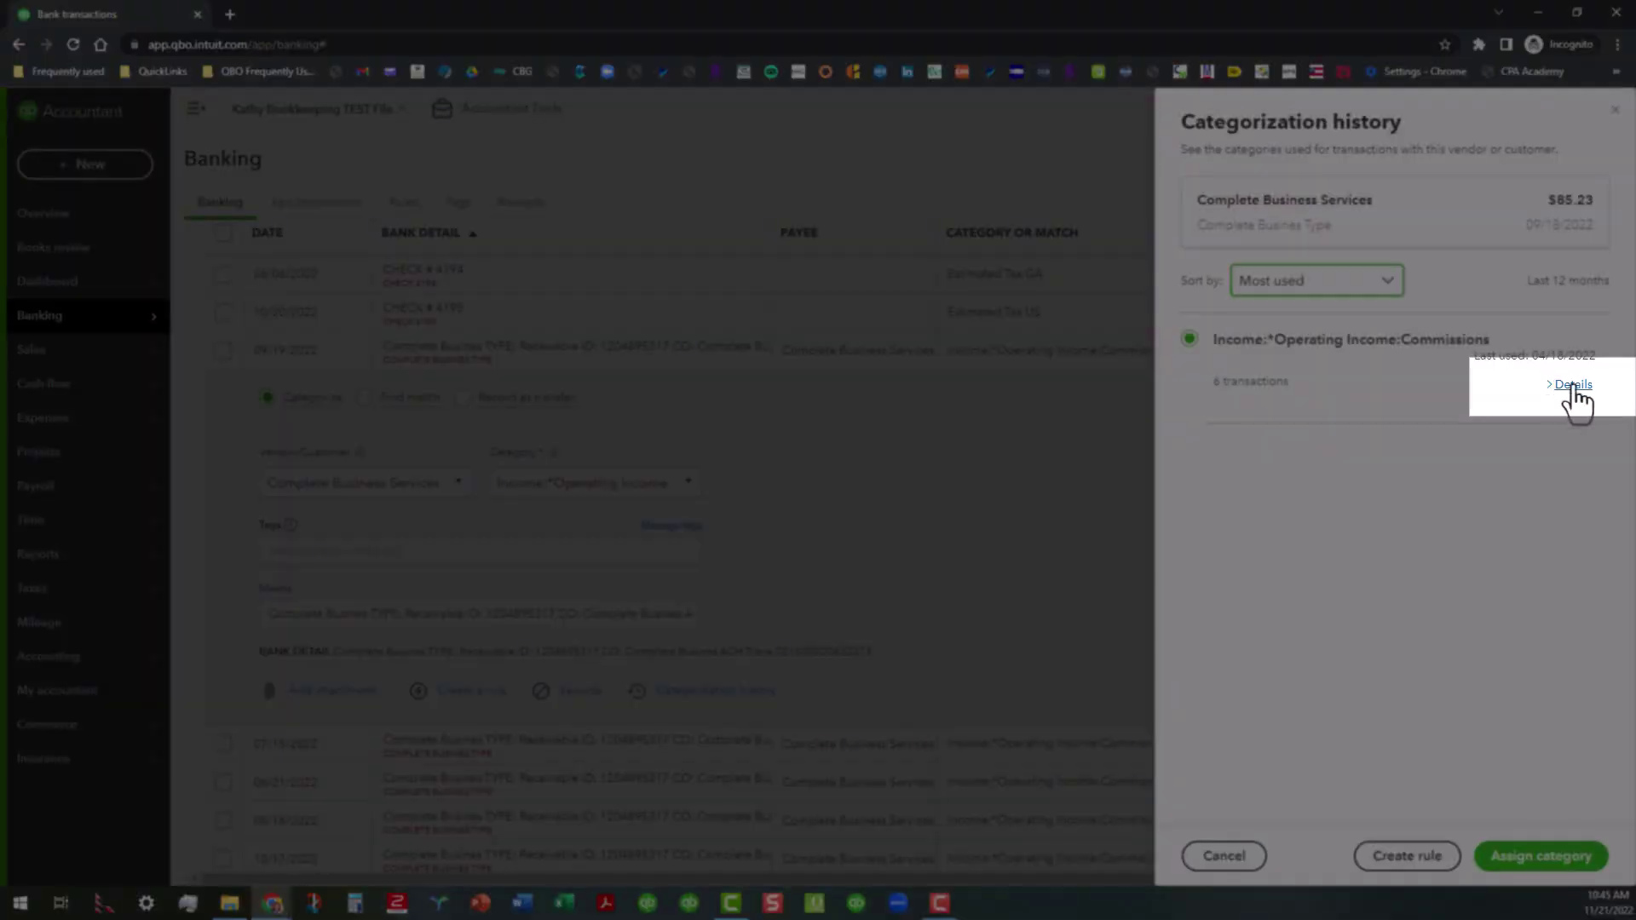
Expand the Commissions income details listing six past transactions, then collapse them.
{"action": "left_click", "coordinate": [1575, 385]}
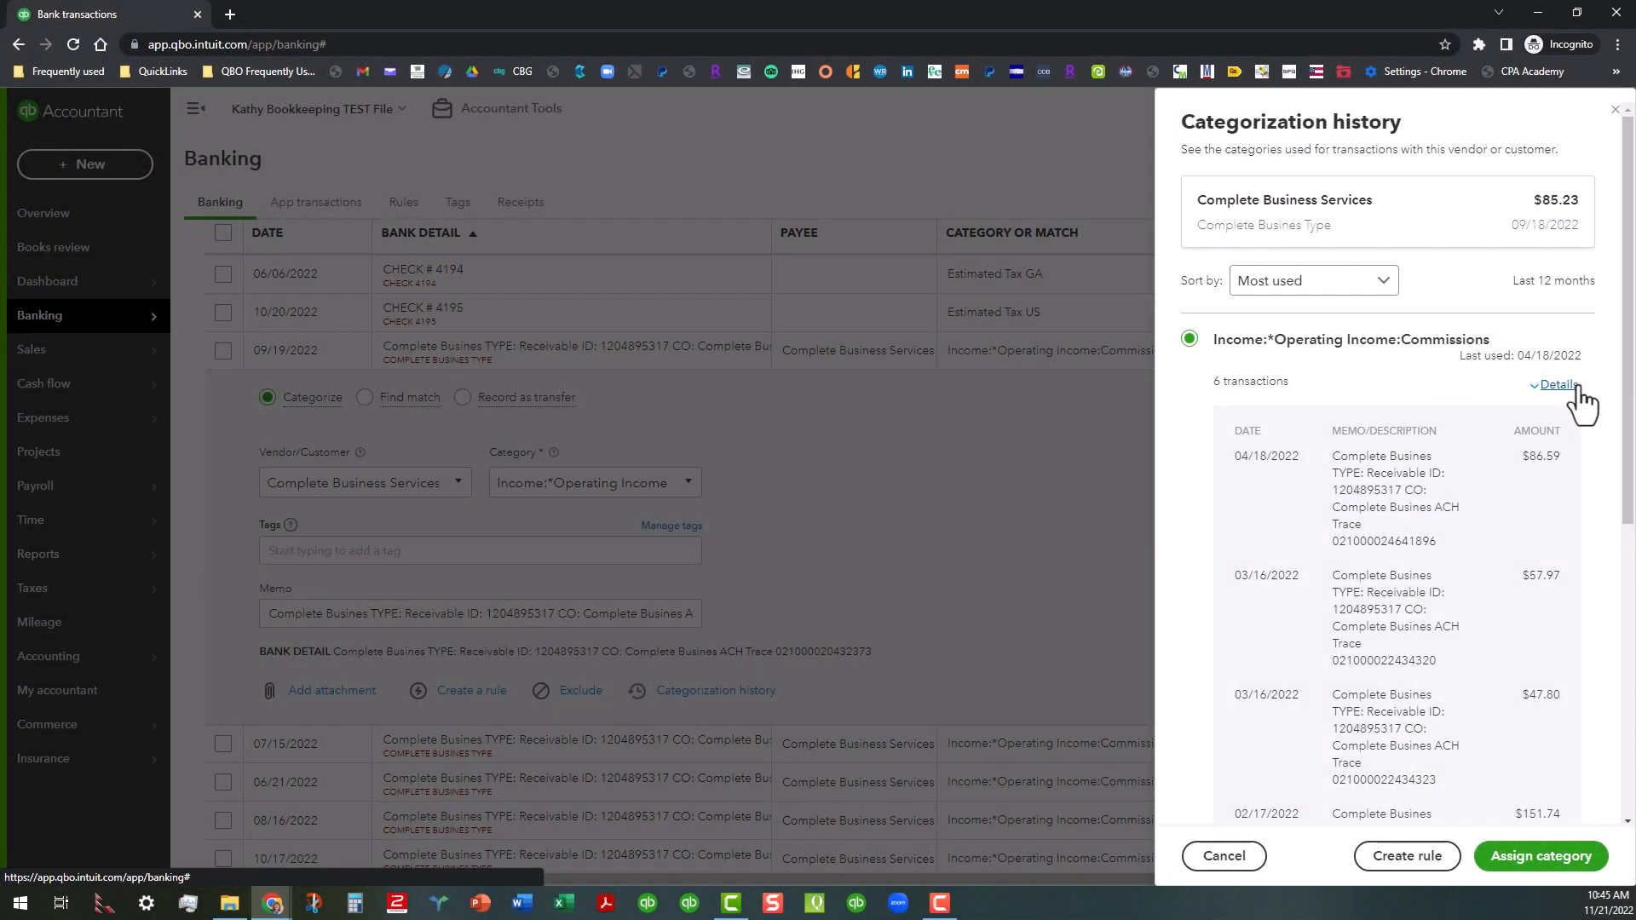
{"action": "scroll", "coordinate": [1333, 508], "scroll_direction": "down", "scroll_amount": 2}
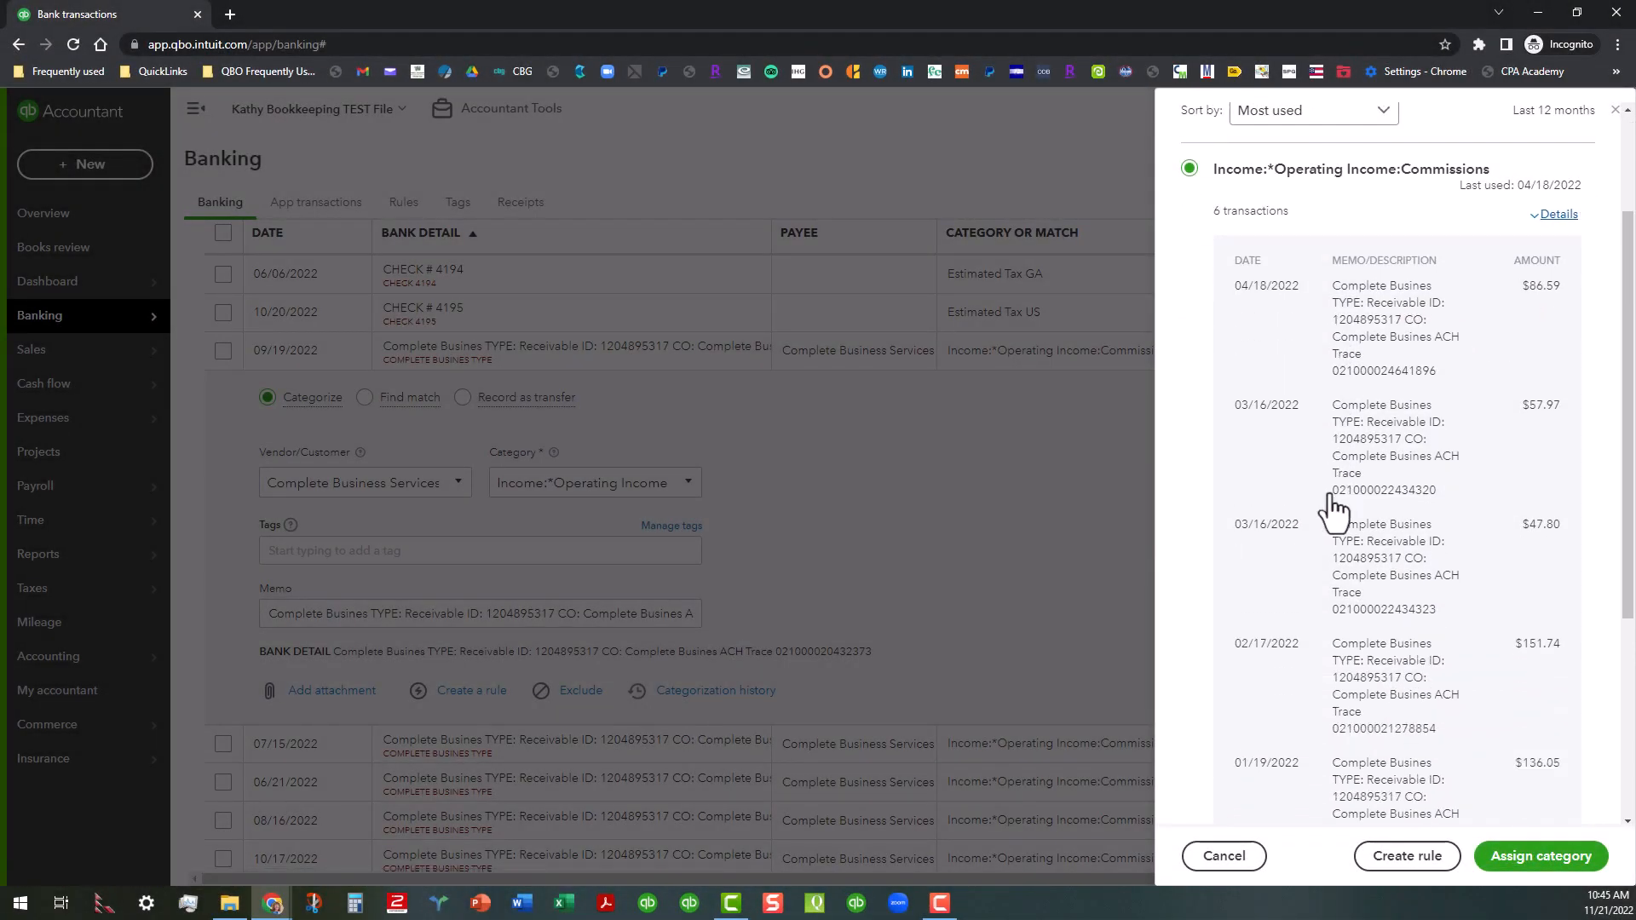
{"action": "scroll", "coordinate": [1297, 556], "scroll_direction": "down", "scroll_amount": 2}
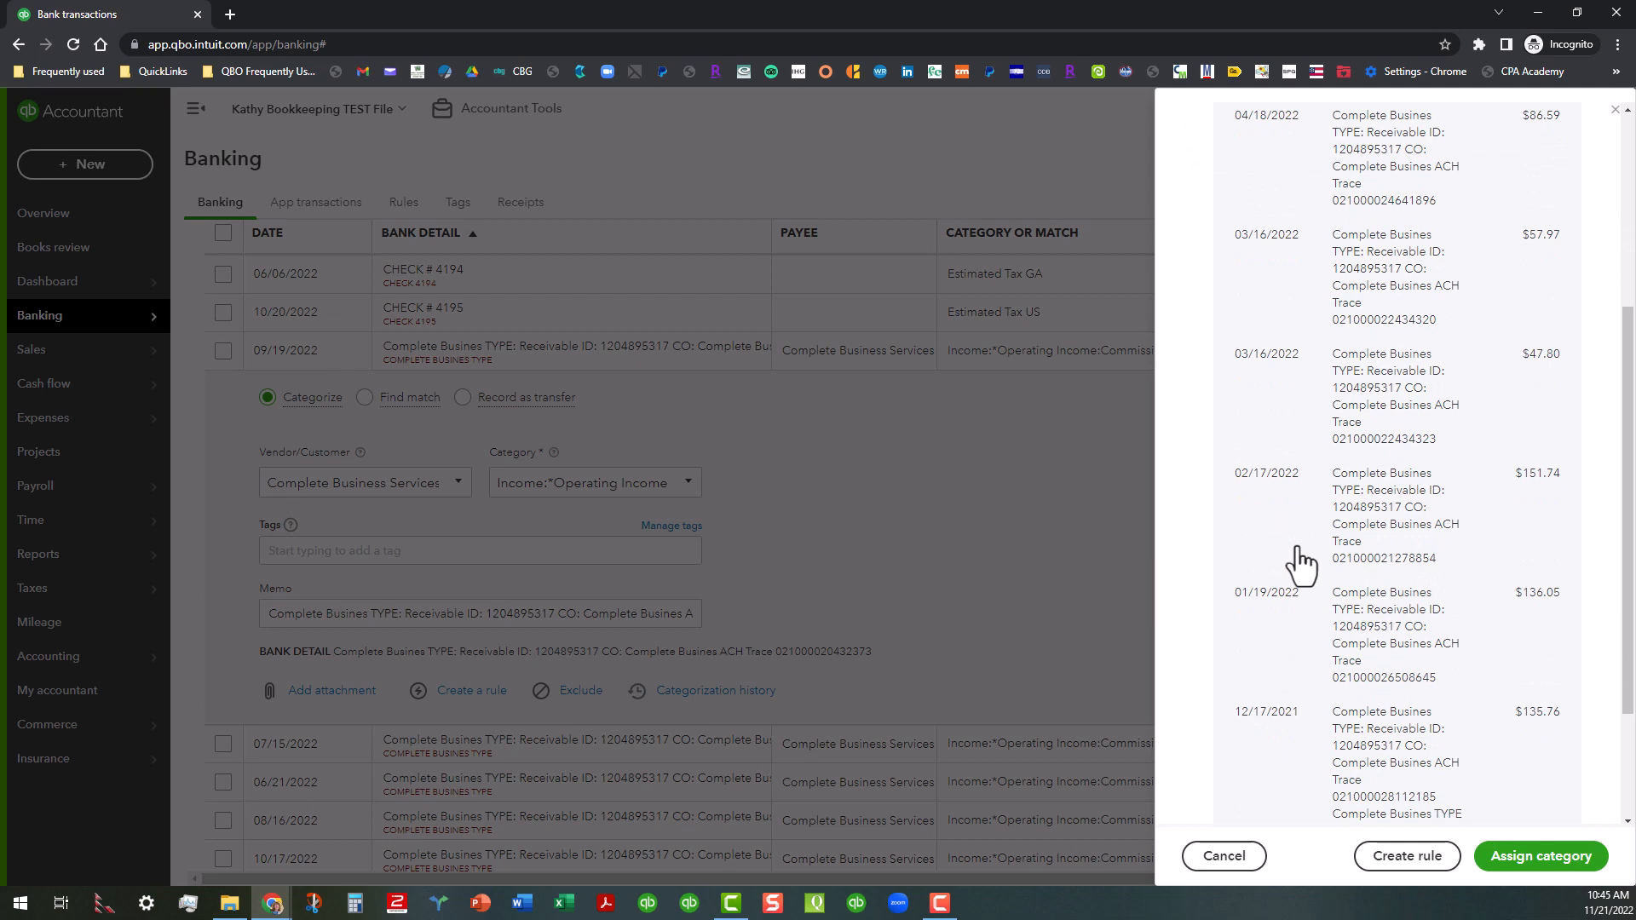
{"action": "scroll", "coordinate": [1300, 562], "scroll_direction": "down", "scroll_amount": 2}
{"action": "scroll", "coordinate": [1298, 562], "scroll_direction": "up", "scroll_amount": 6}
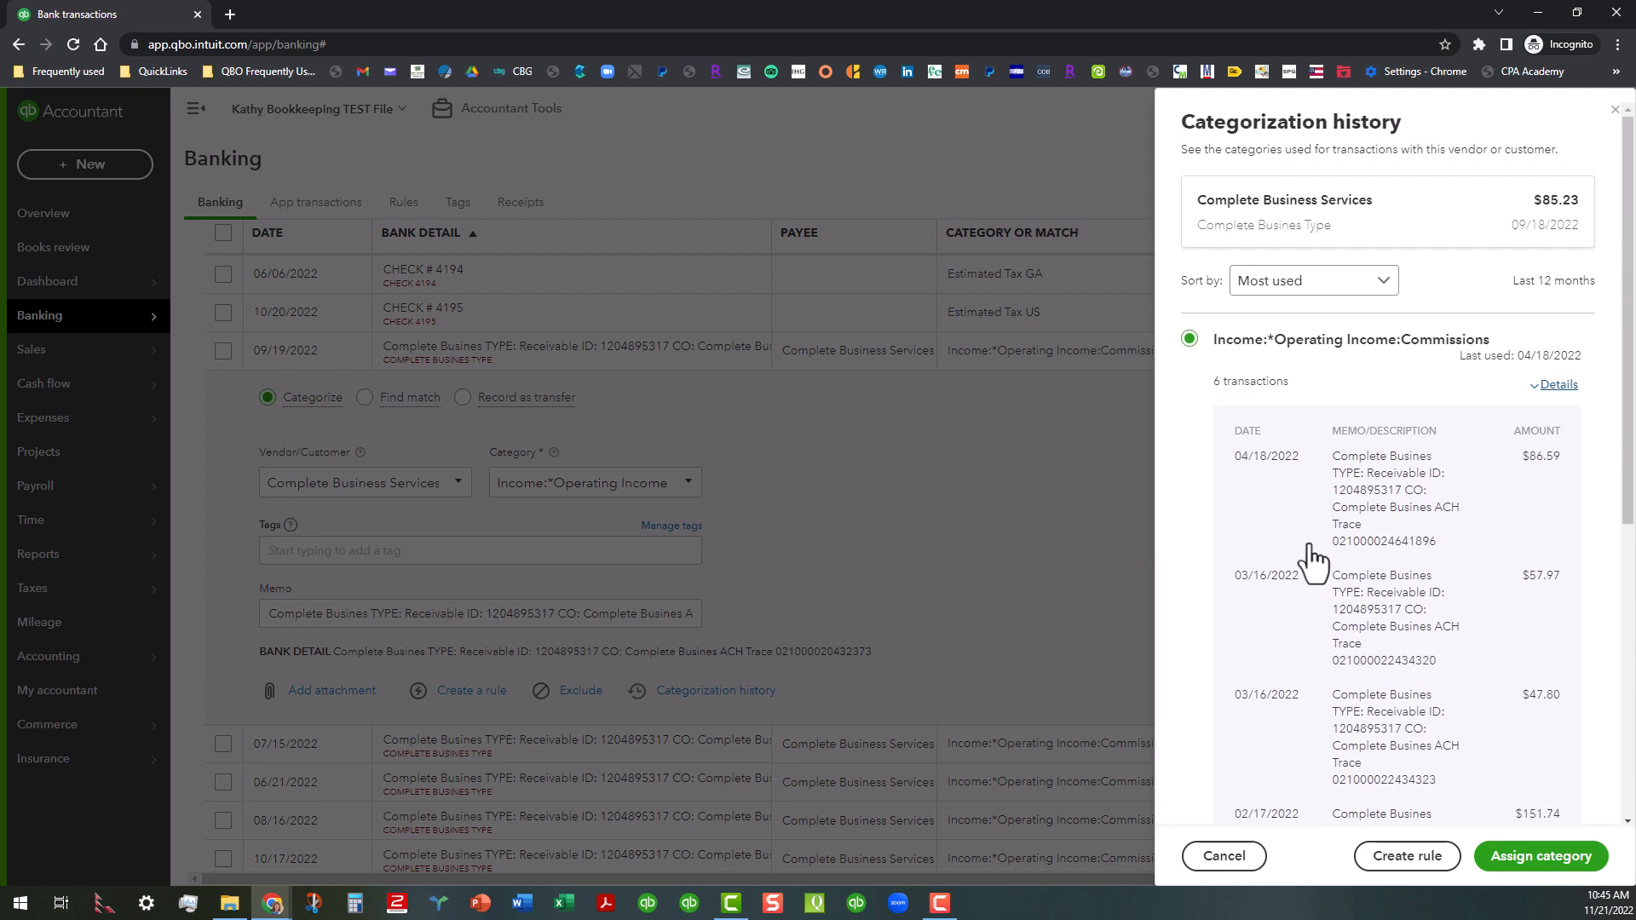
{"action": "left_click", "coordinate": [1569, 385]}
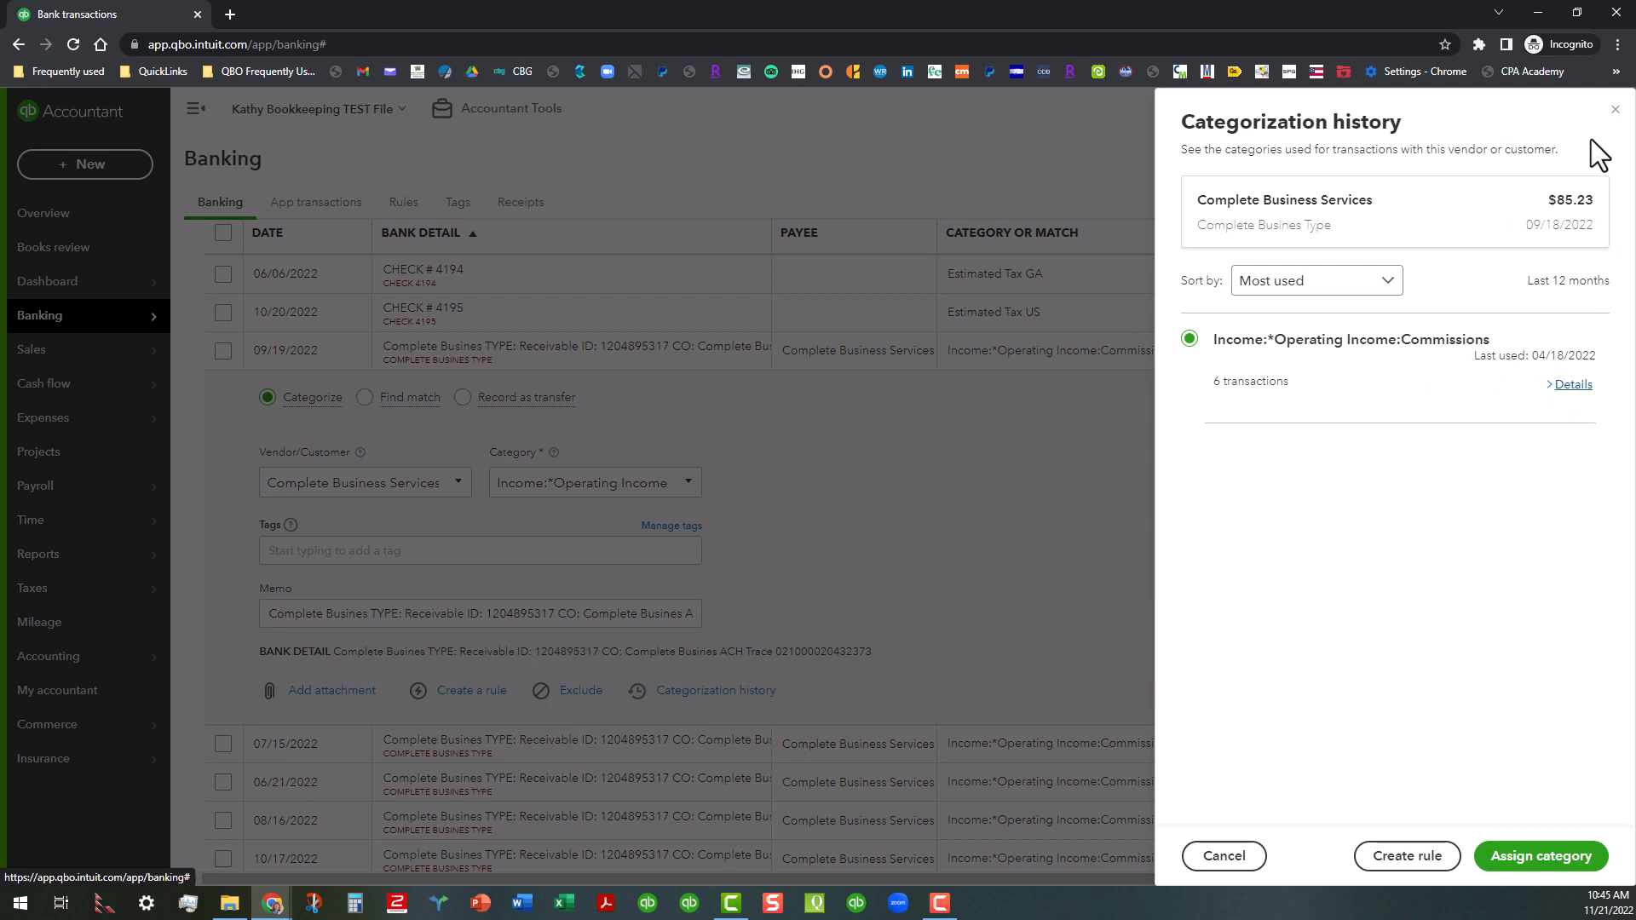
Close the history and add the $85.23 deposit as Income:*Operating Income:Commissions.
{"action": "left_click", "coordinate": [1614, 110]}
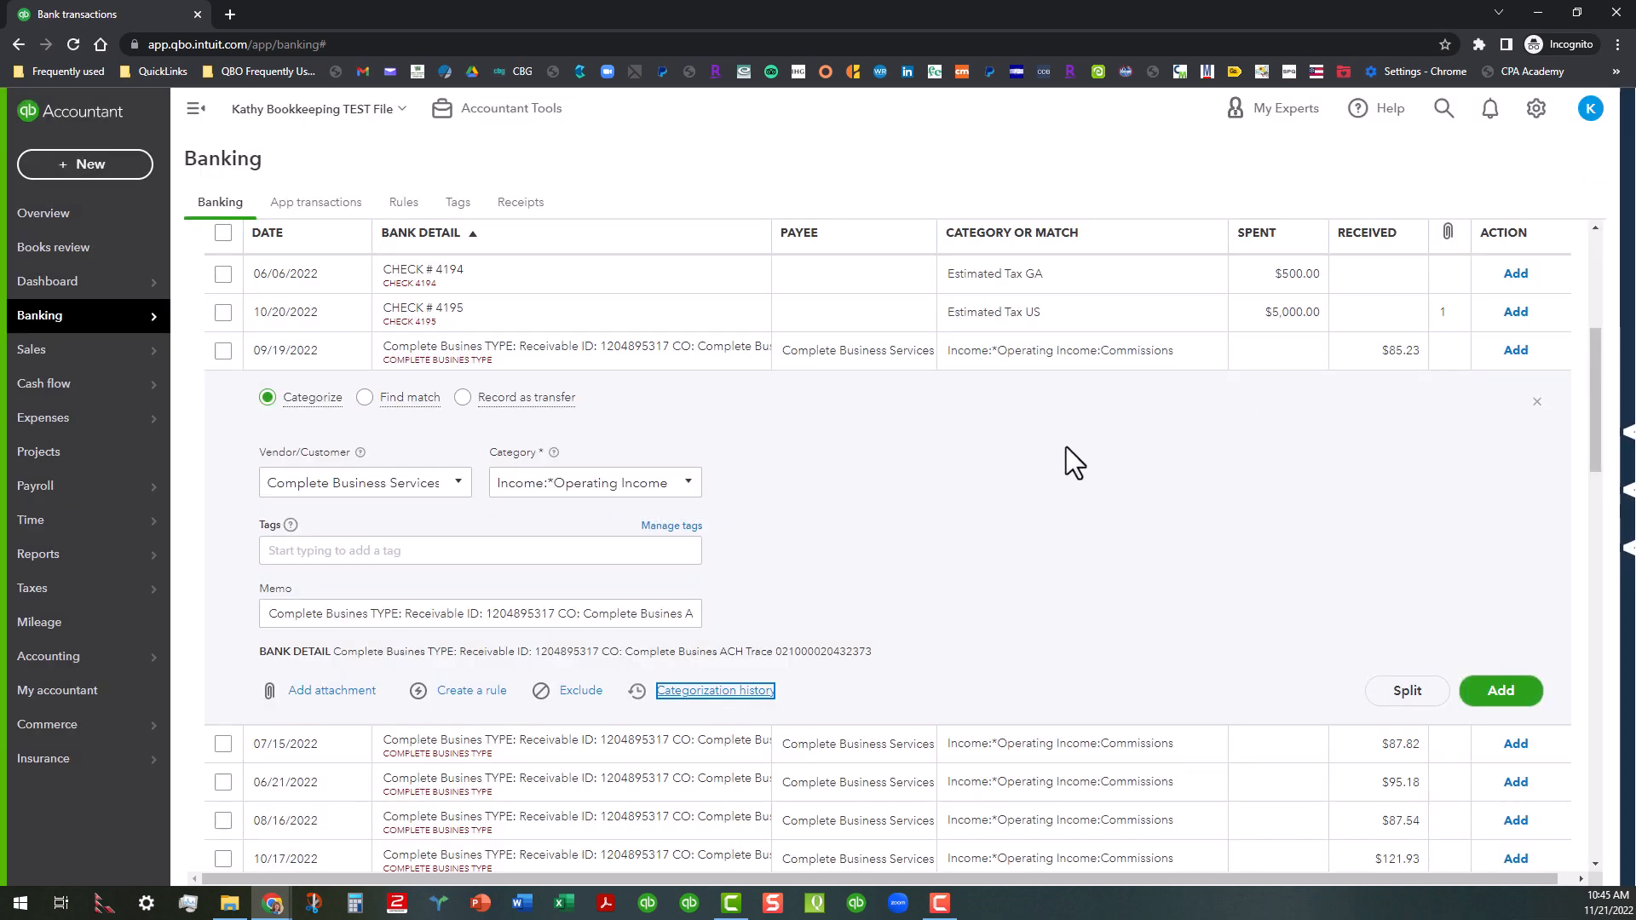
{"action": "left_click", "coordinate": [690, 486]}
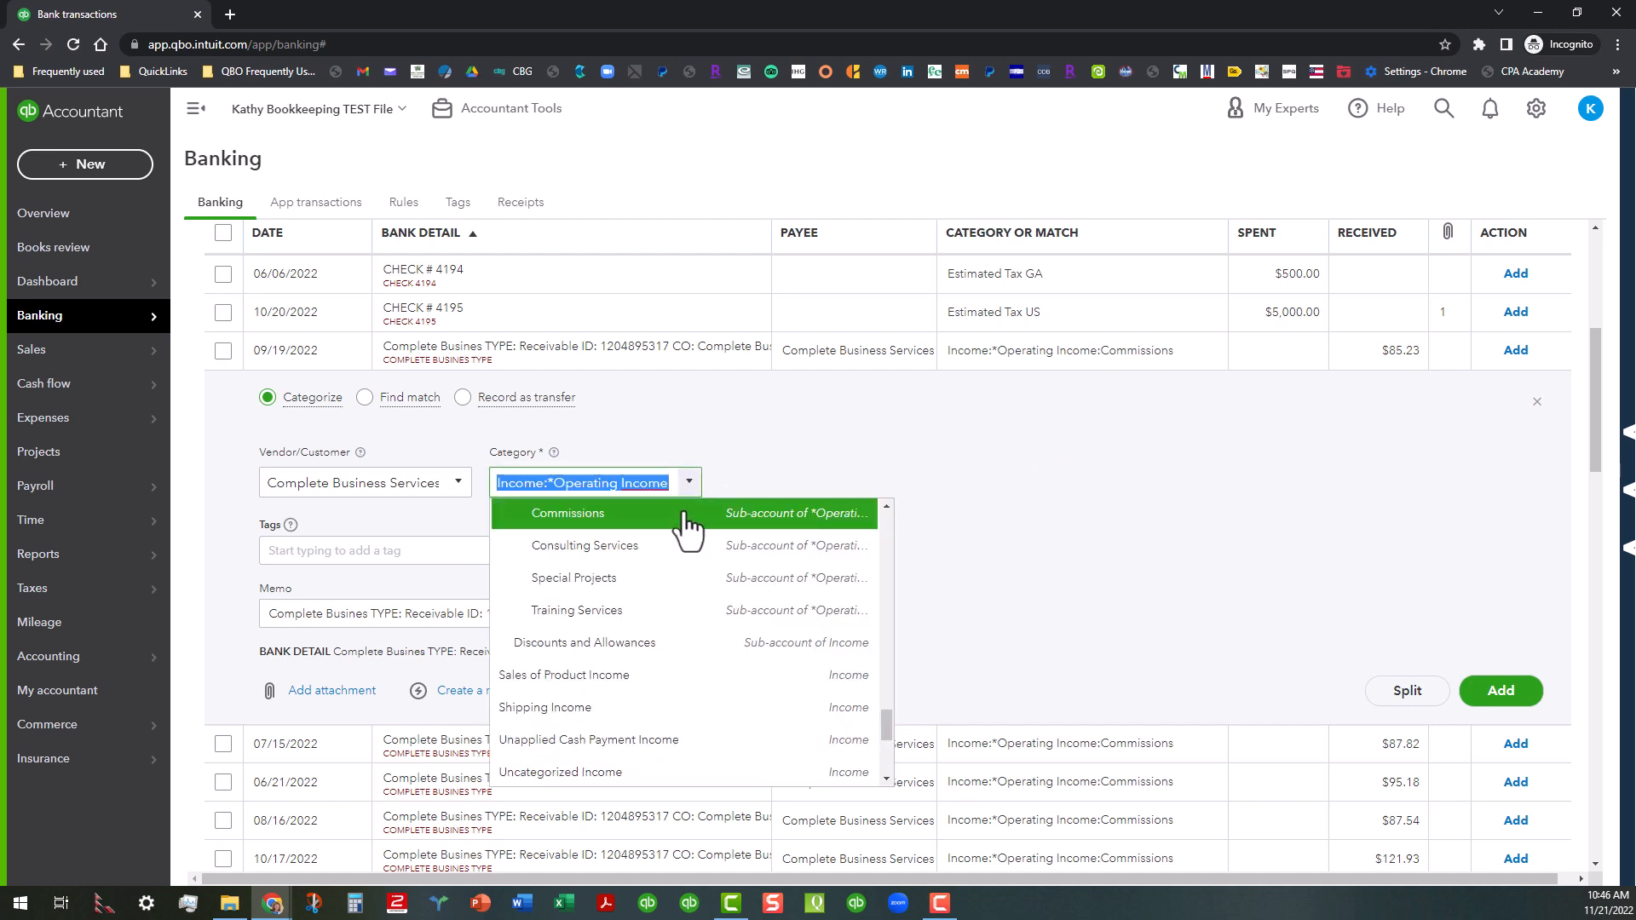
{"action": "left_click", "coordinate": [996, 440]}
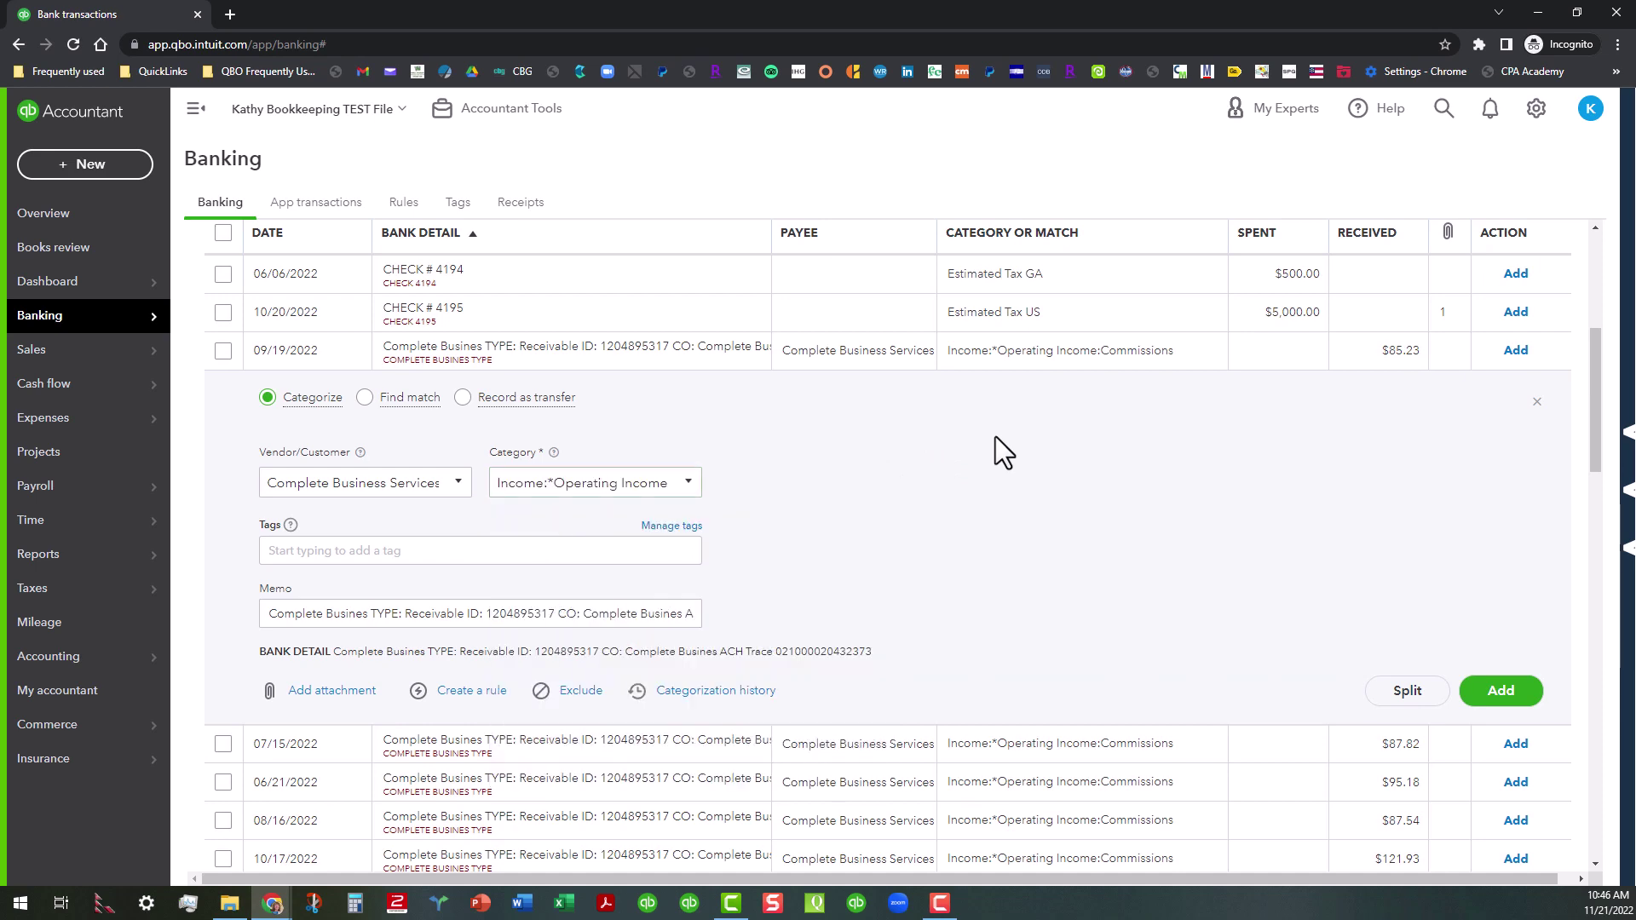
{"action": "left_click", "coordinate": [1522, 697]}
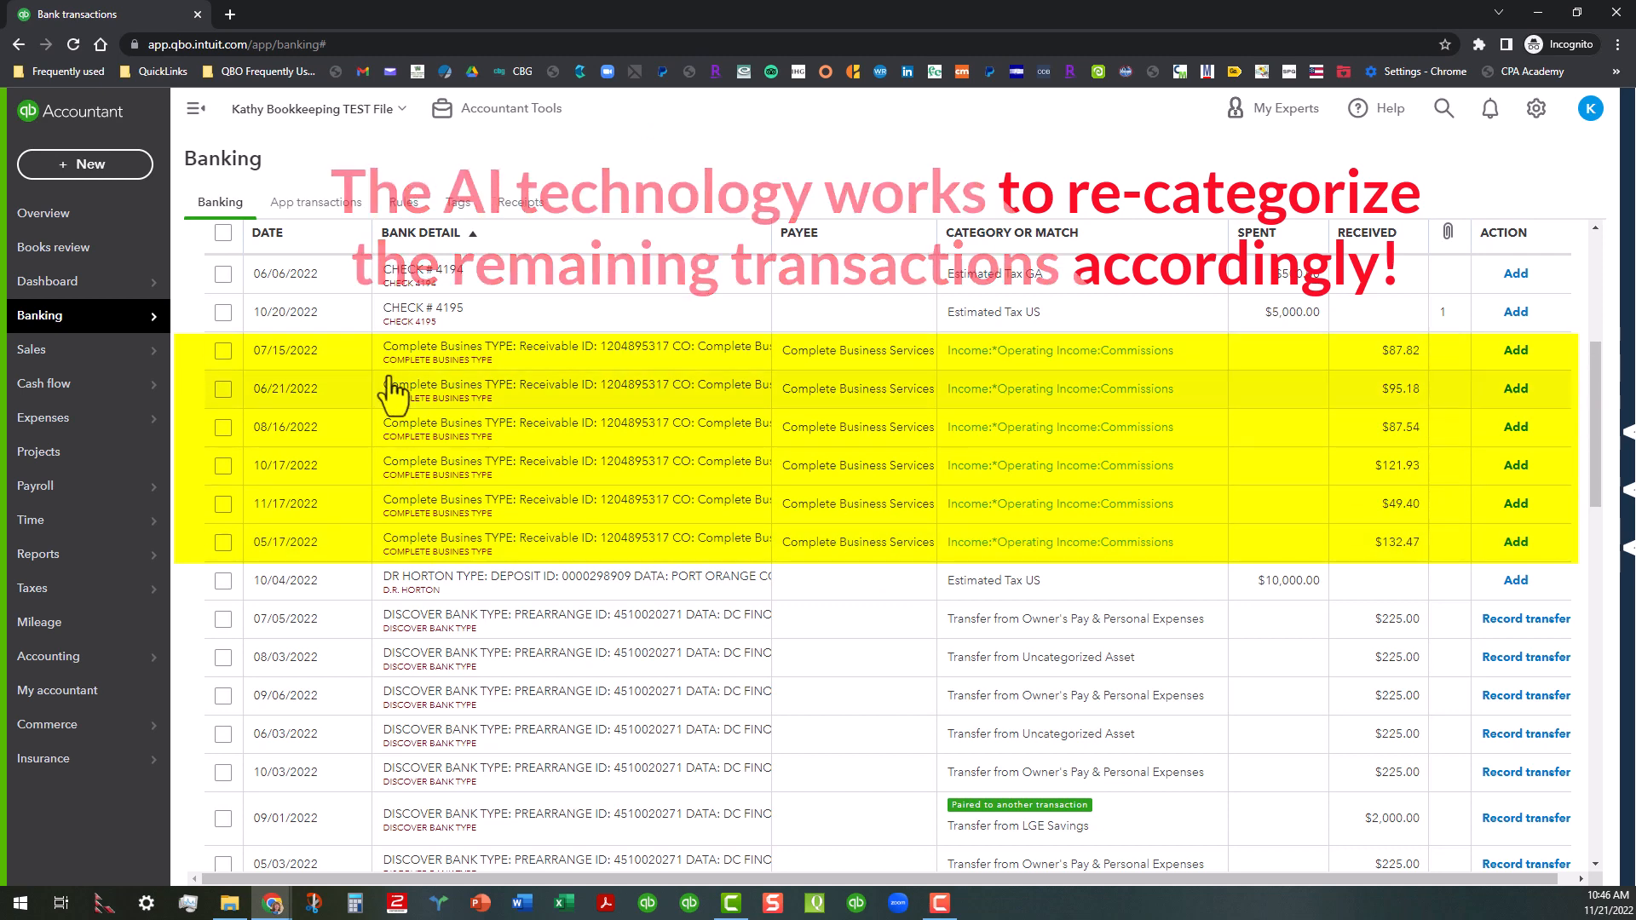
Select the six remaining commission deposits ($574.34 total) and accept them with Commissions.
{"action": "left_click", "coordinate": [224, 351]}
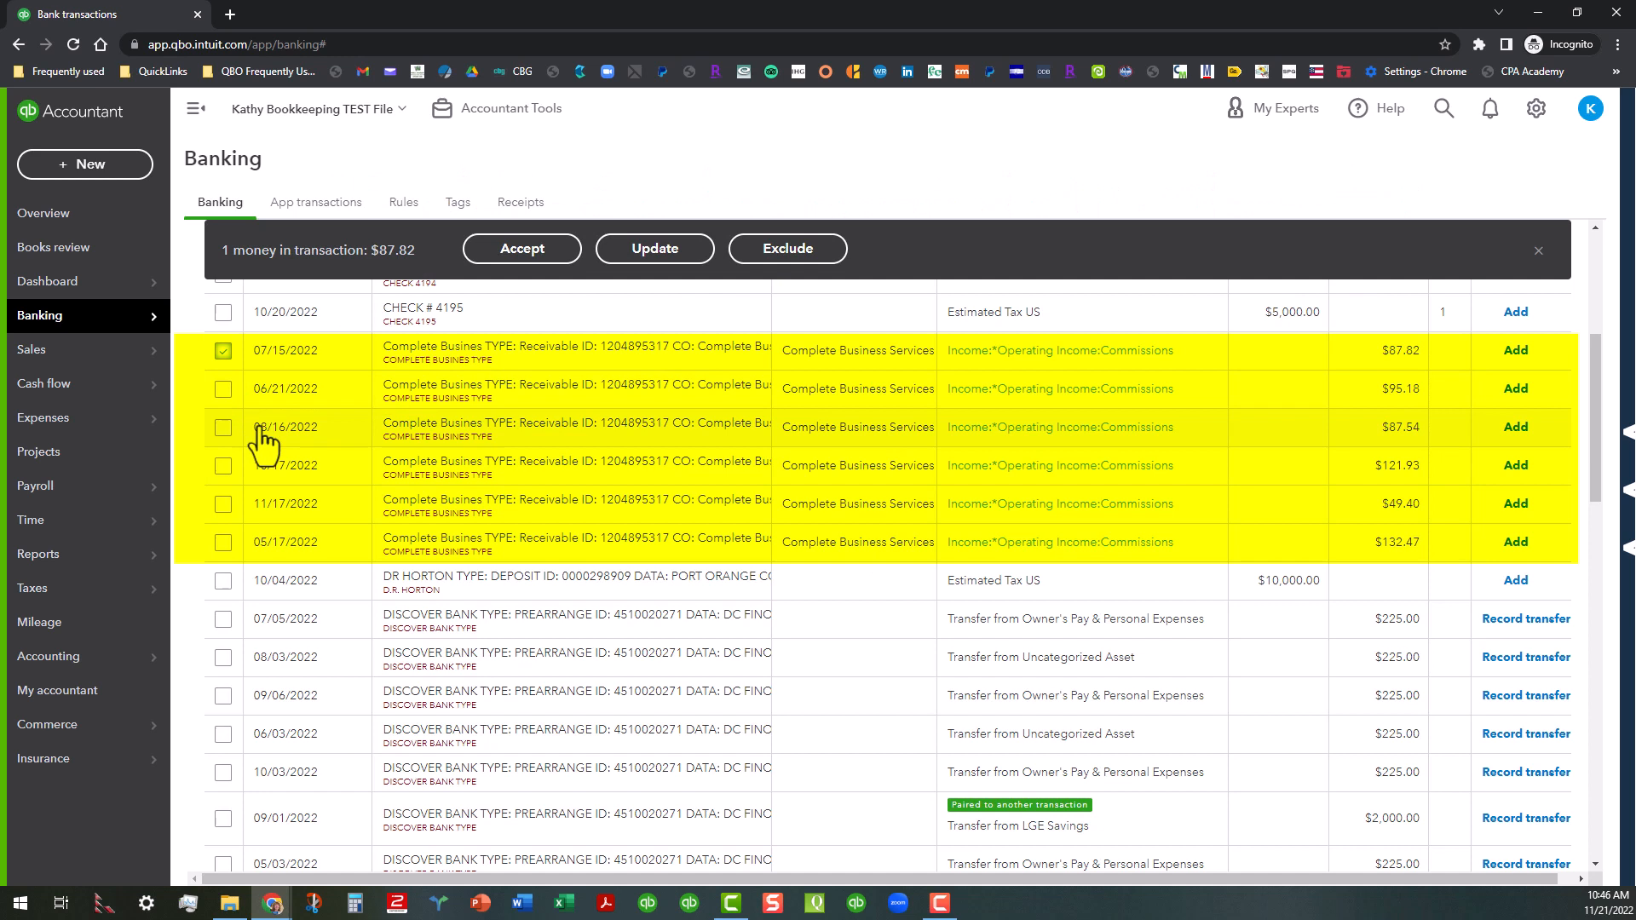
{"action": "left_click", "coordinate": [222, 542], "text": "shift"}
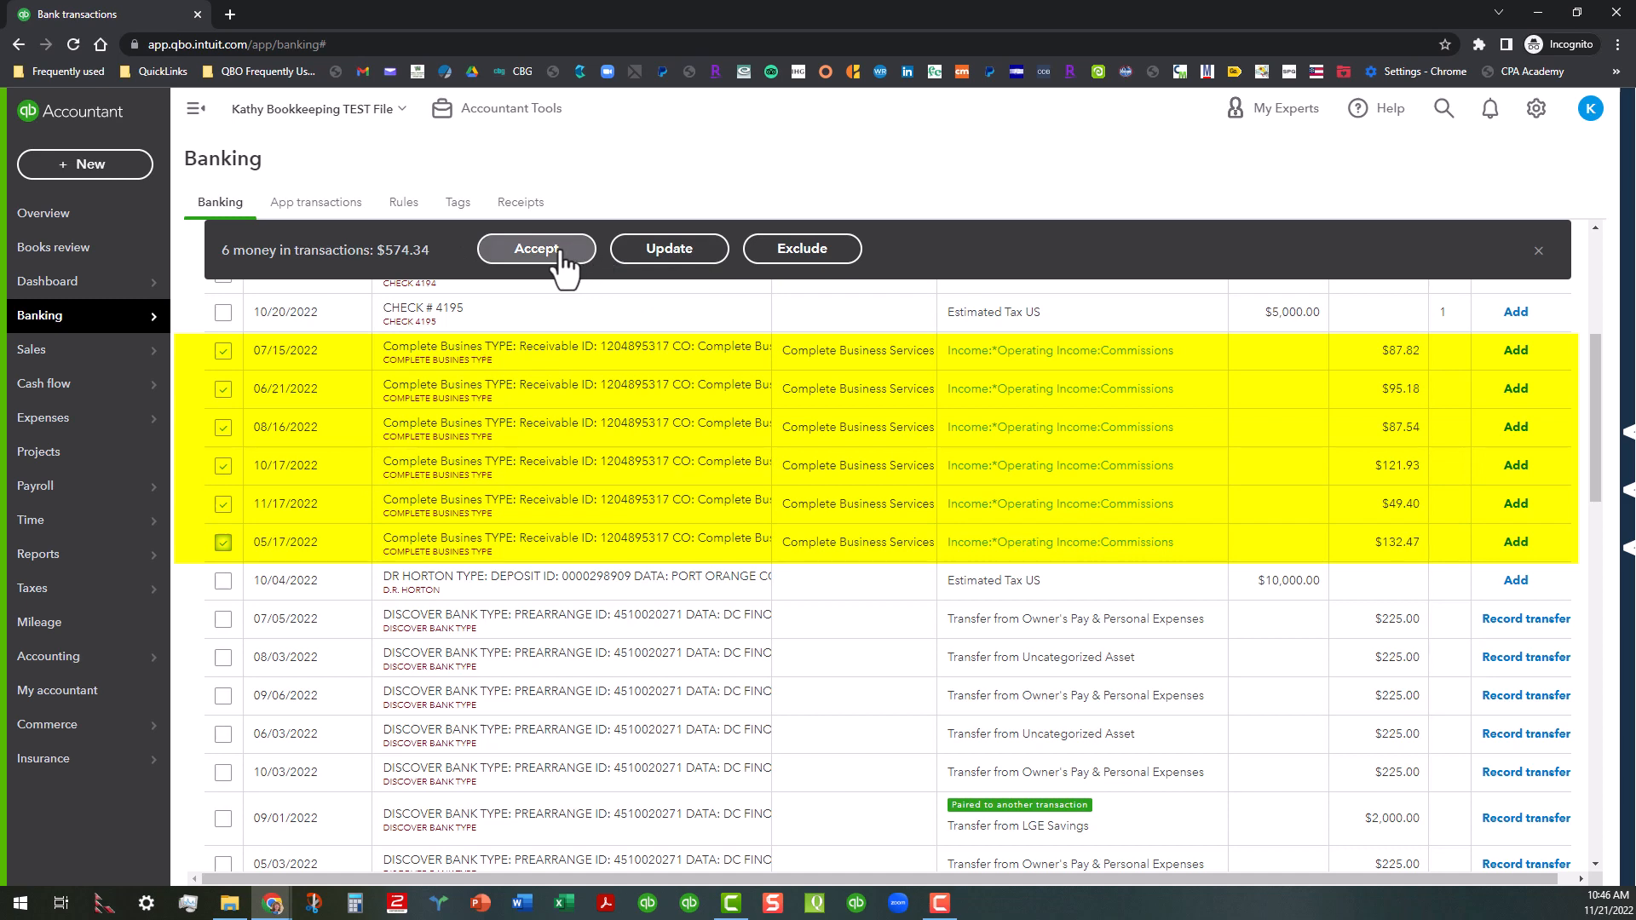
{"action": "left_click", "coordinate": [536, 249]}
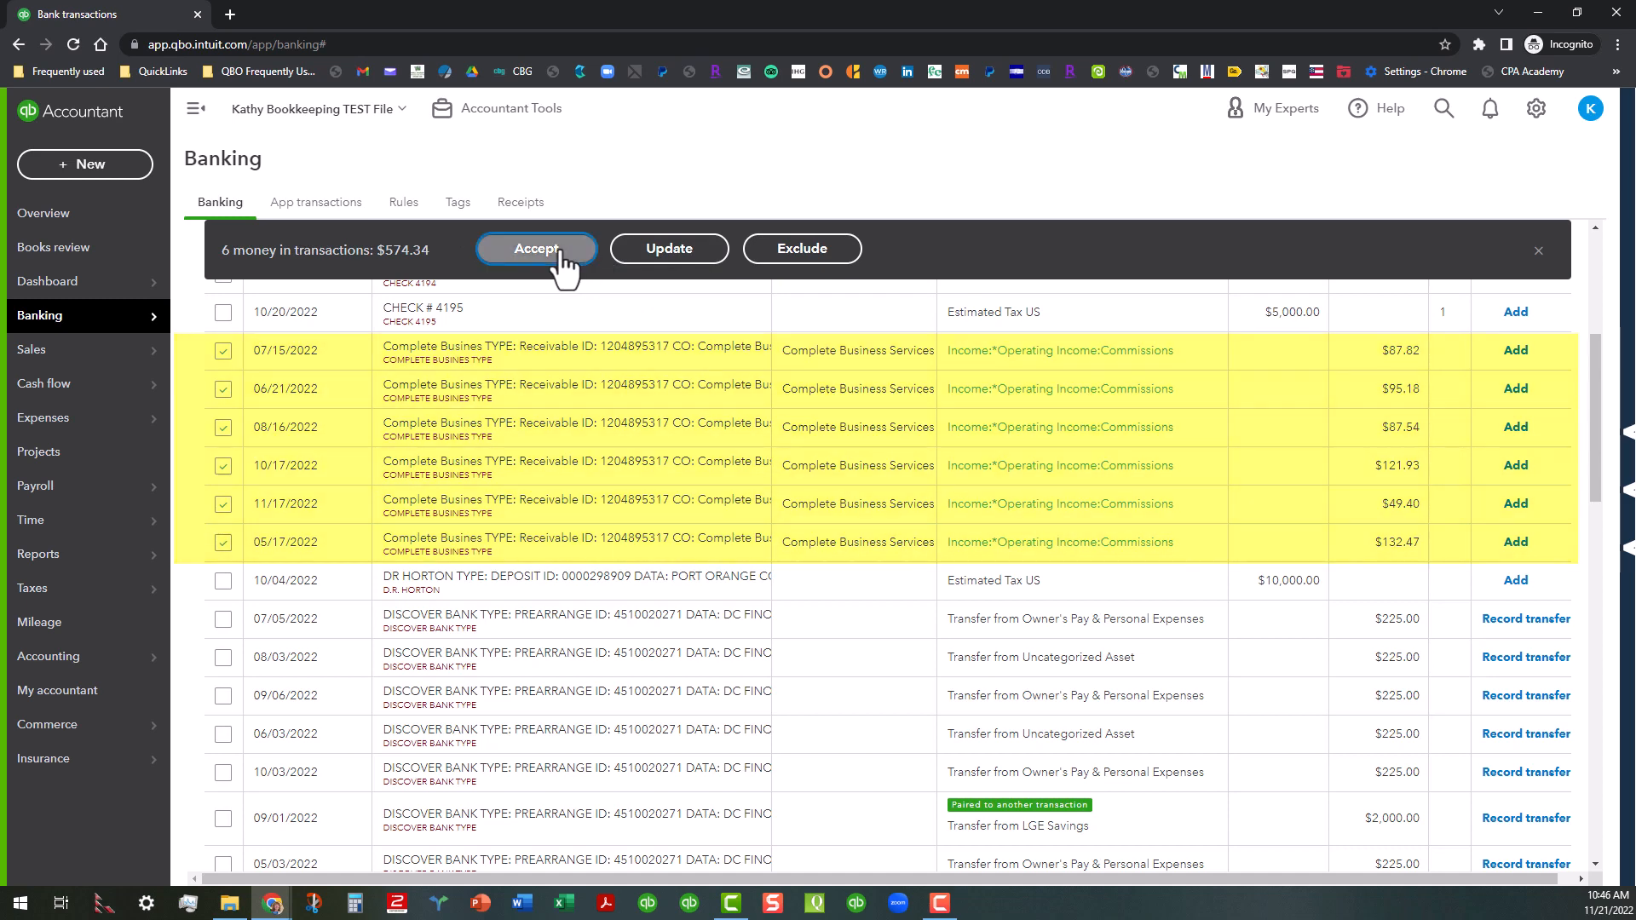